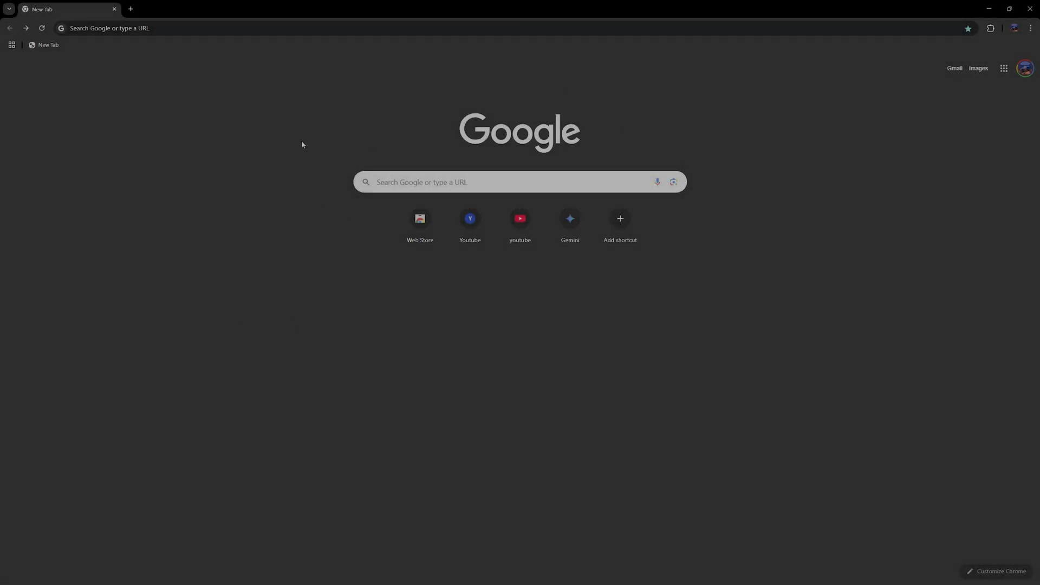
pyautogui.write('minecraft')
# Run the Google search for 'minecraft'
pyautogui.press('Return')
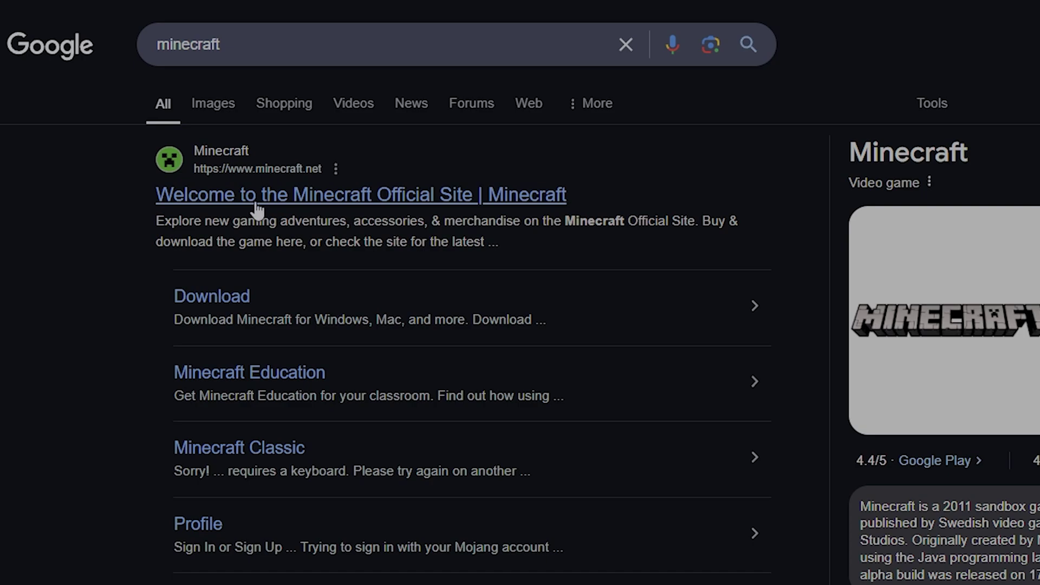
# Open the official Minecraft site from the results and close its cookie notice
pyautogui.click(275, 202)
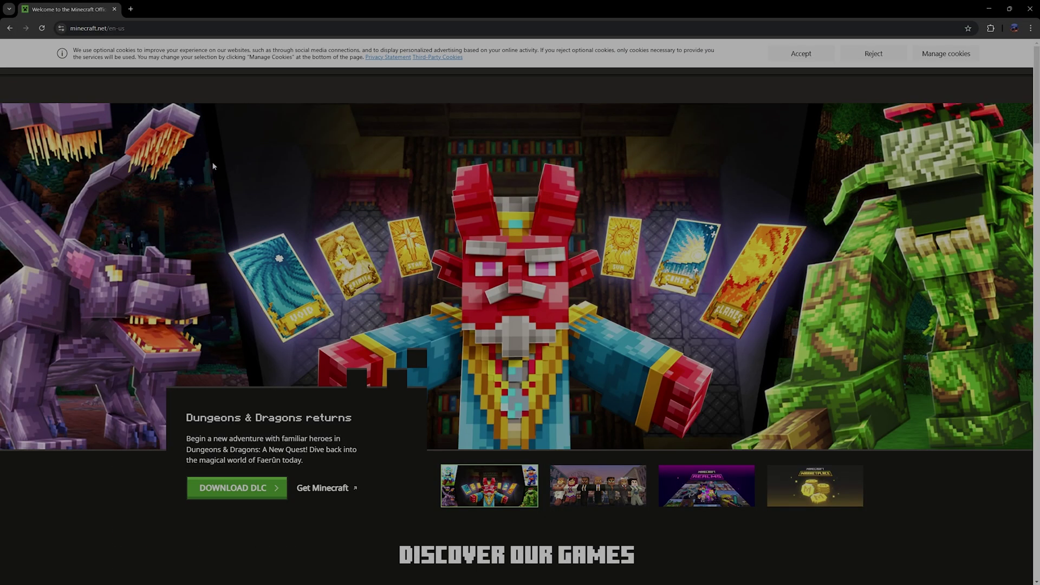
pyautogui.scroll(-1, 663, 208)
pyautogui.scroll(-4, 665, 209)
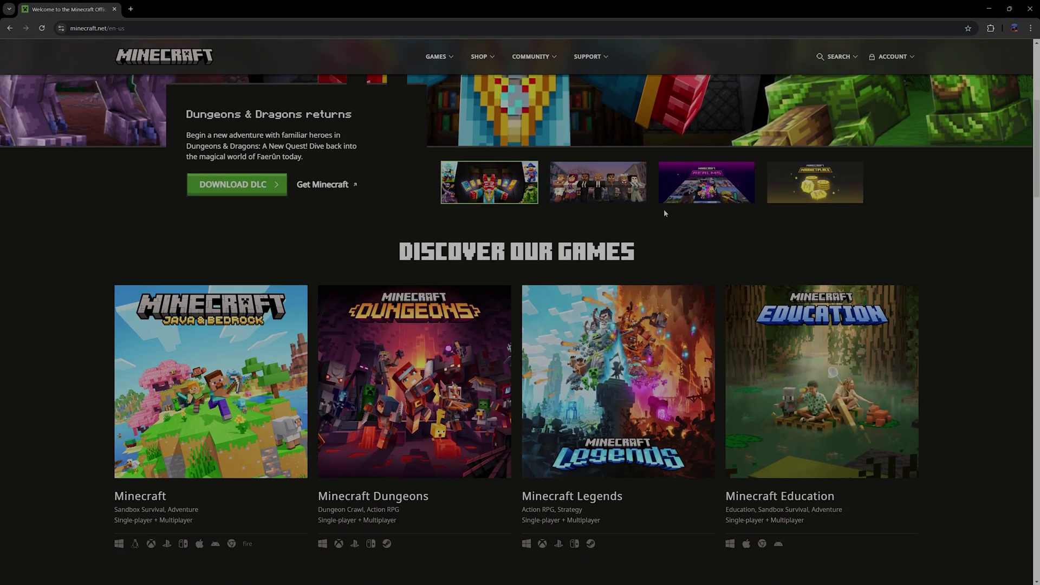
pyautogui.scroll(-4, 665, 209)
pyautogui.scroll(-5, 663, 218)
pyautogui.scroll(3, 663, 218)
pyautogui.scroll(5, 658, 219)
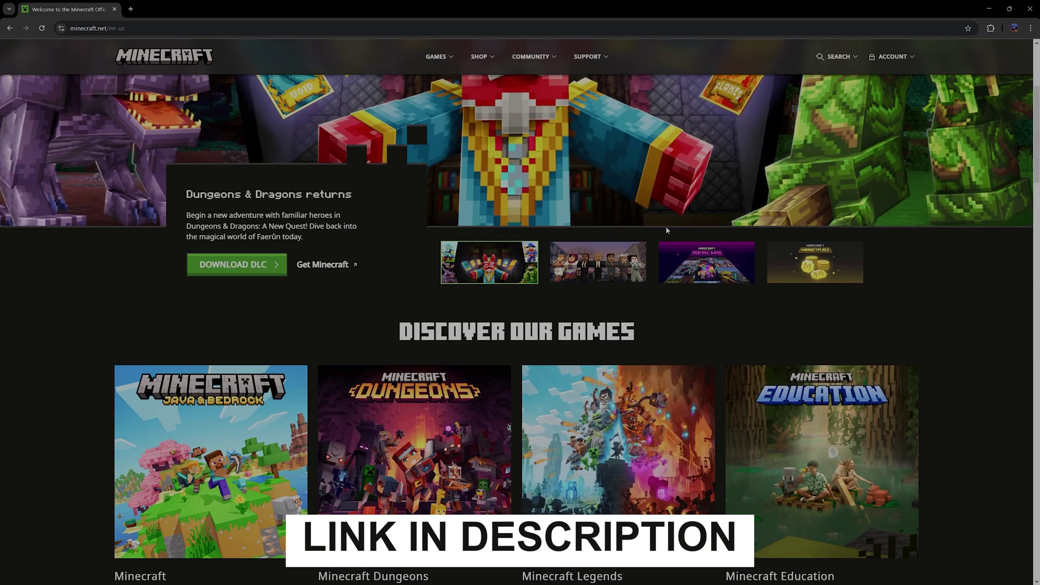
pyautogui.scroll(4, 647, 222)
pyautogui.click(65, 28)
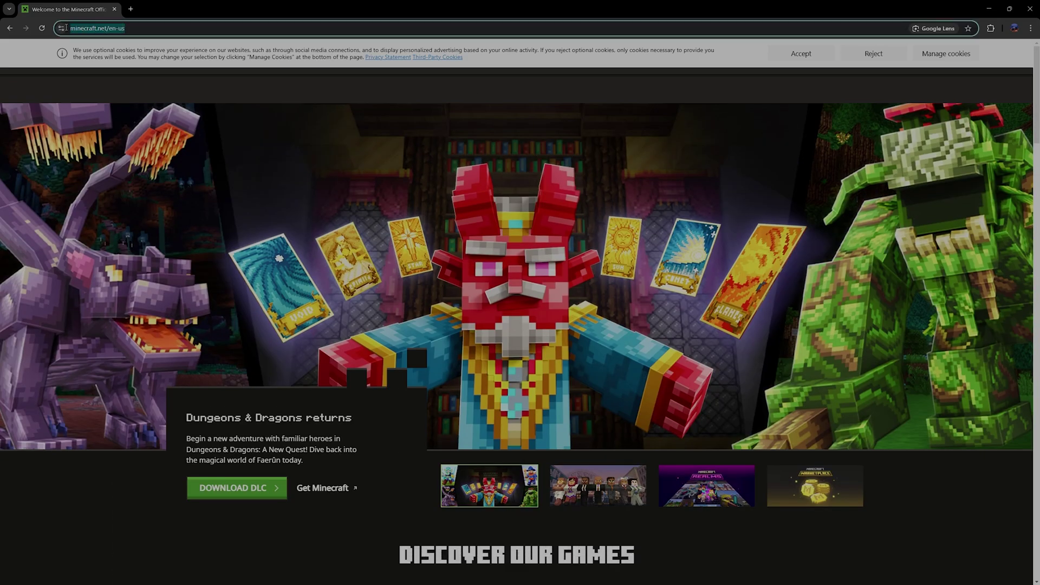
pyautogui.click(802, 53)
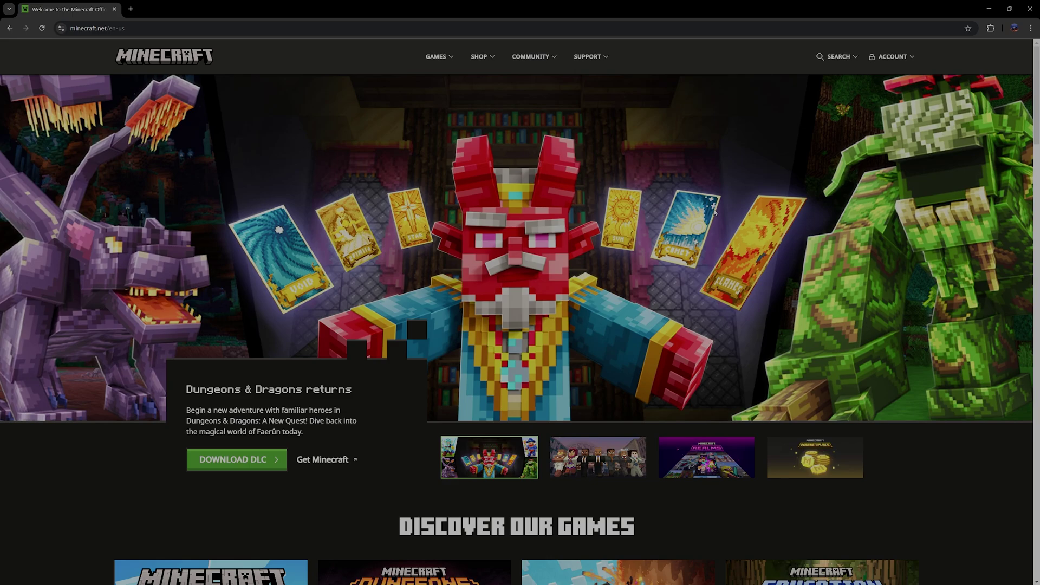
pyautogui.scroll(-2, 340, 243)
pyautogui.scroll(-1, 341, 243)
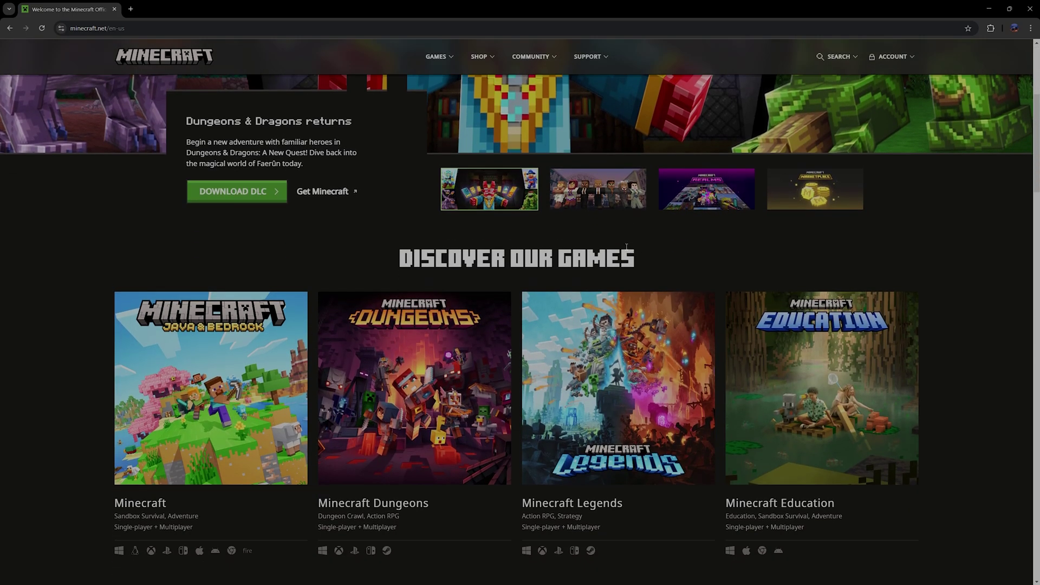
pyautogui.scroll(1, 339, 243)
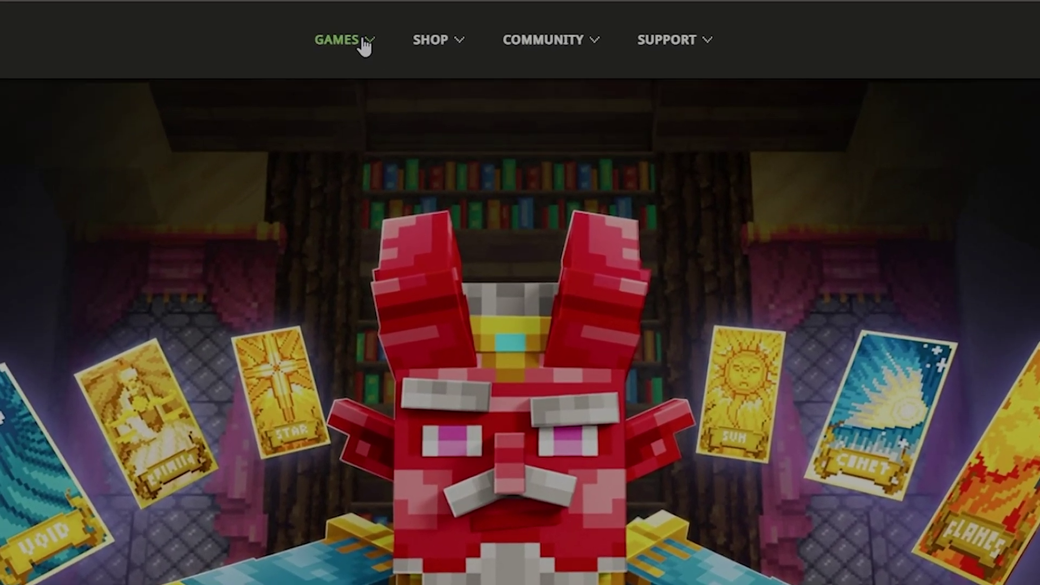
# Go through the Games menu to the Minecraft page and its Windows/Mac/Linux platform option
pyautogui.click(364, 46)
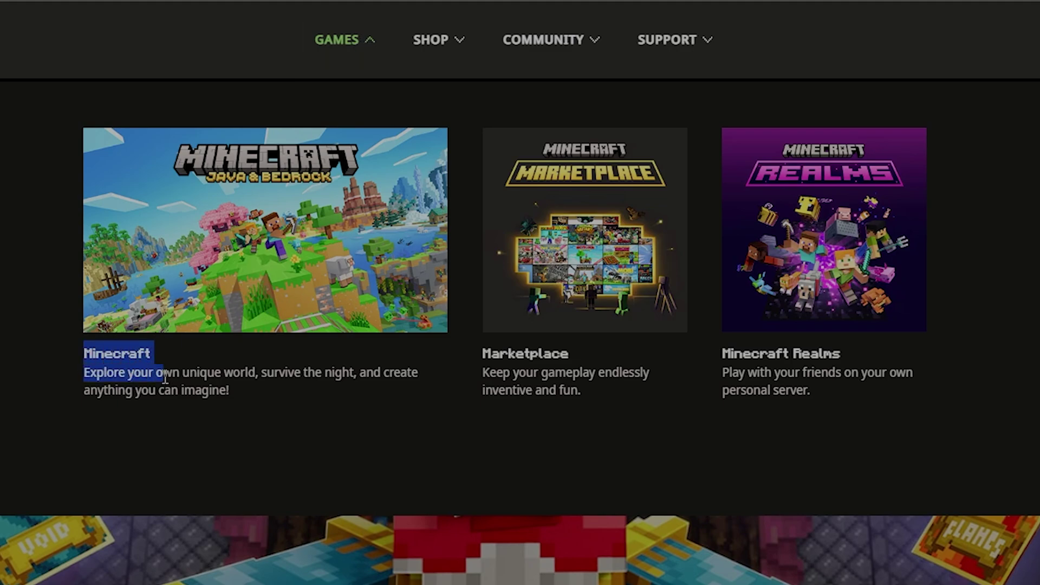
pyautogui.moveTo(79, 363); pyautogui.dragTo(235, 399)
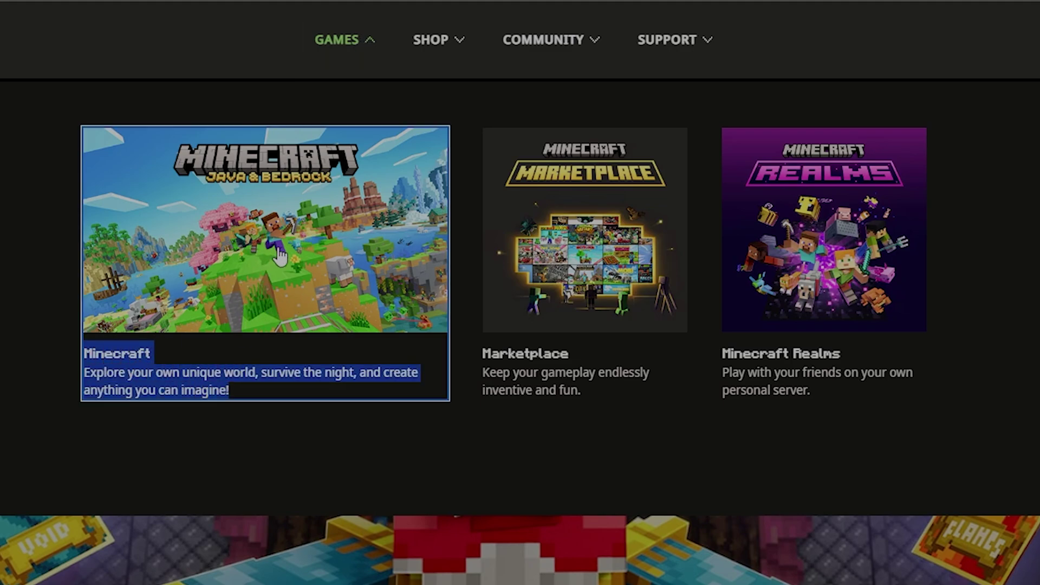
pyautogui.click(297, 285)
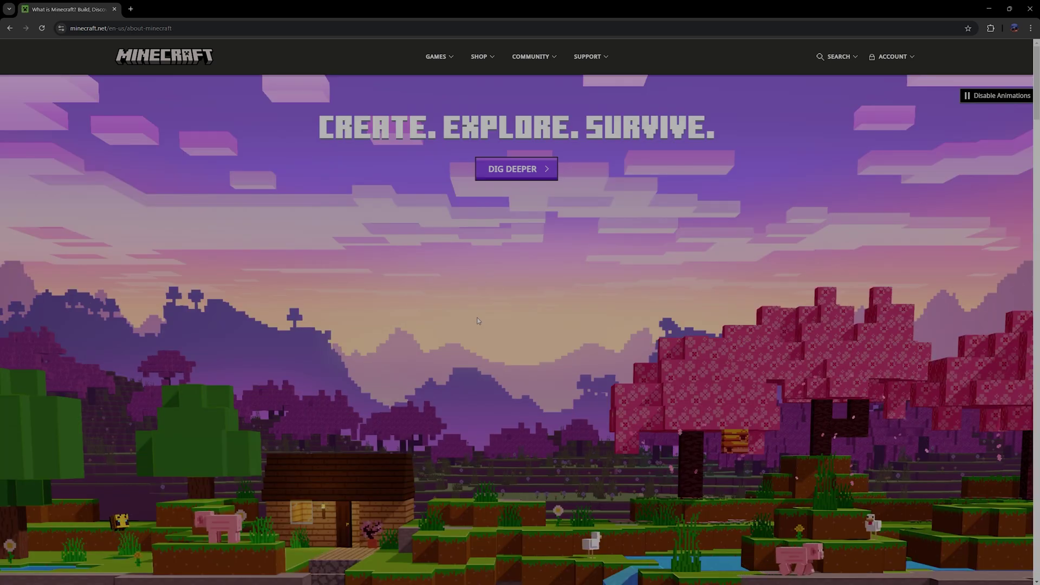
pyautogui.scroll(-3, 476, 320)
pyautogui.scroll(-4, 504, 319)
pyautogui.scroll(-2, 511, 318)
pyautogui.scroll(-3, 510, 323)
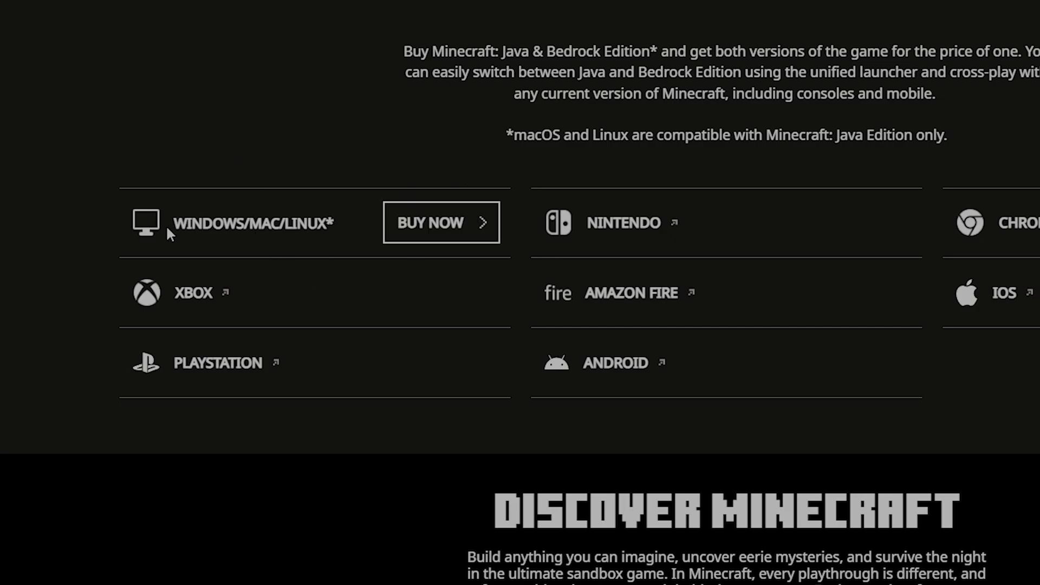
pyautogui.moveTo(122, 229); pyautogui.dragTo(285, 233)
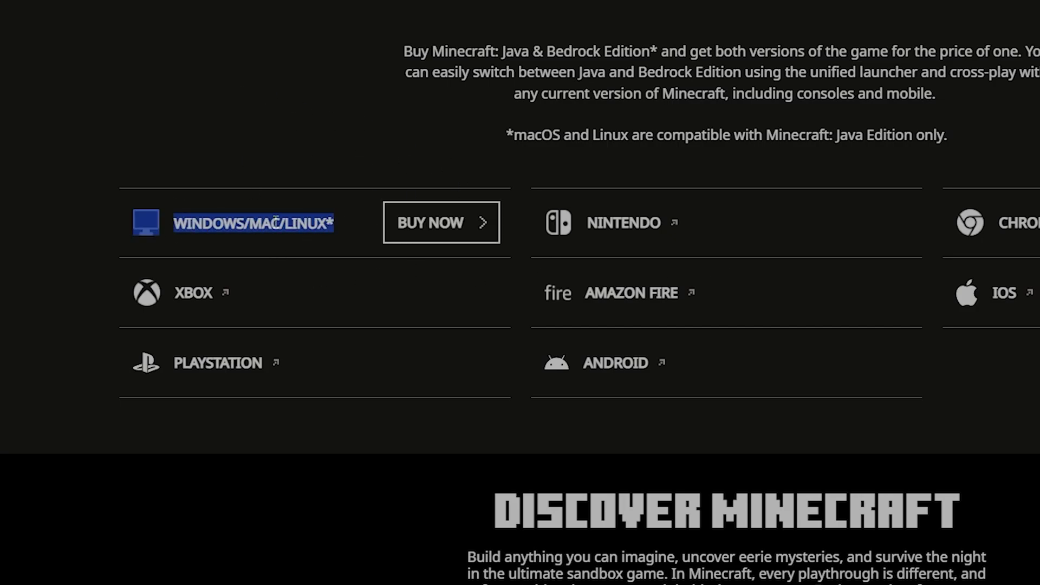
pyautogui.click(276, 227)
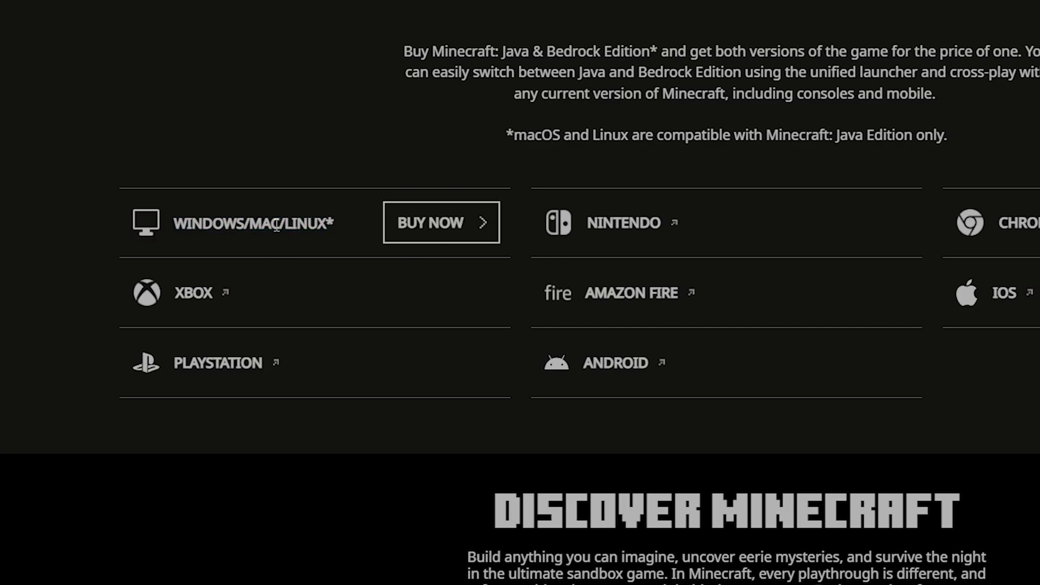
# Start the PC purchase and pick the Standard Edition at $29.99
pyautogui.click(433, 231)
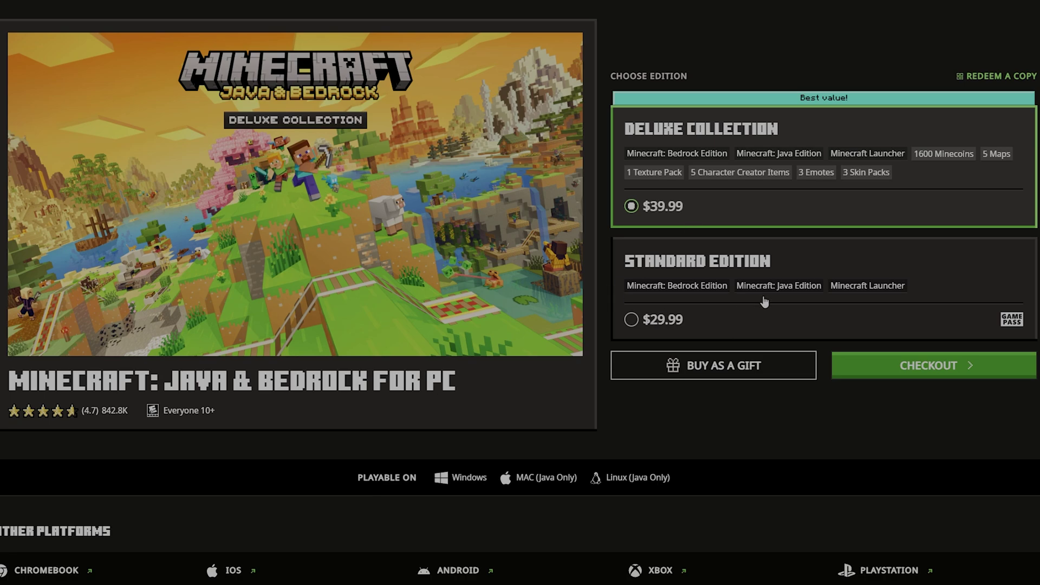
pyautogui.click(633, 321)
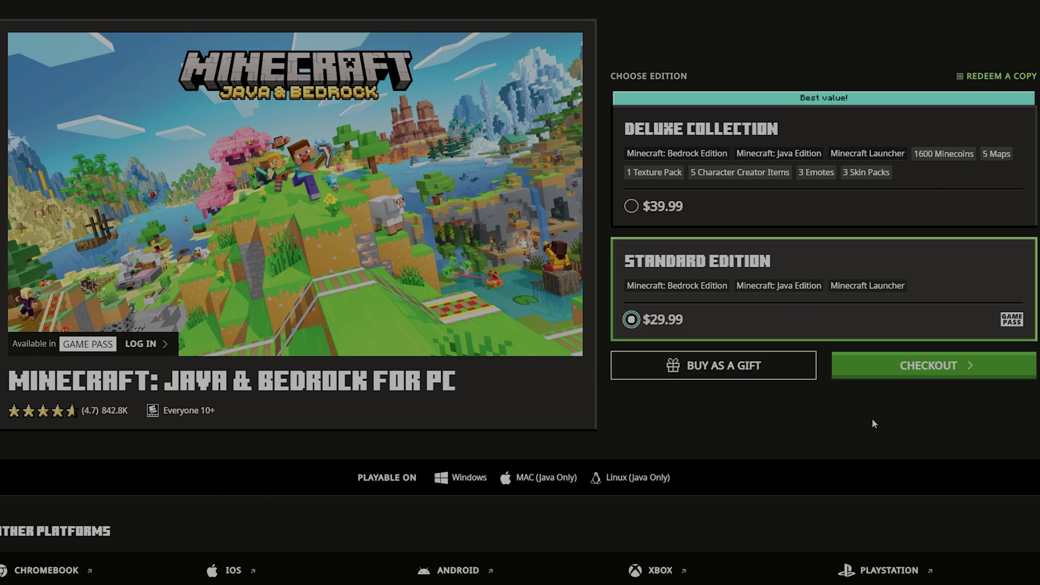
# Proceed to checkout and sign in with a Microsoft account
pyautogui.click(903, 366)
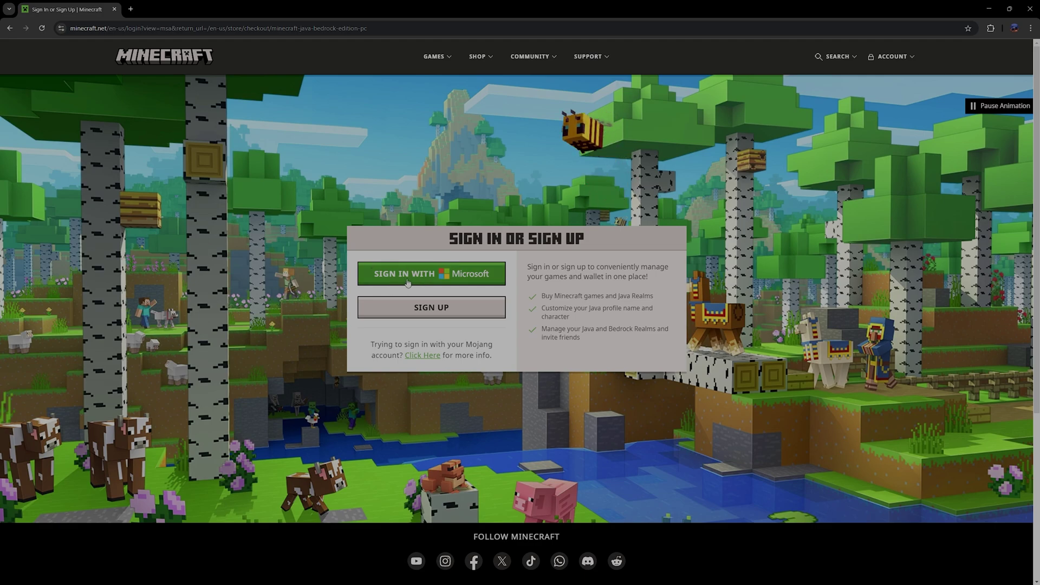
pyautogui.moveTo(436, 239); pyautogui.dragTo(609, 253)
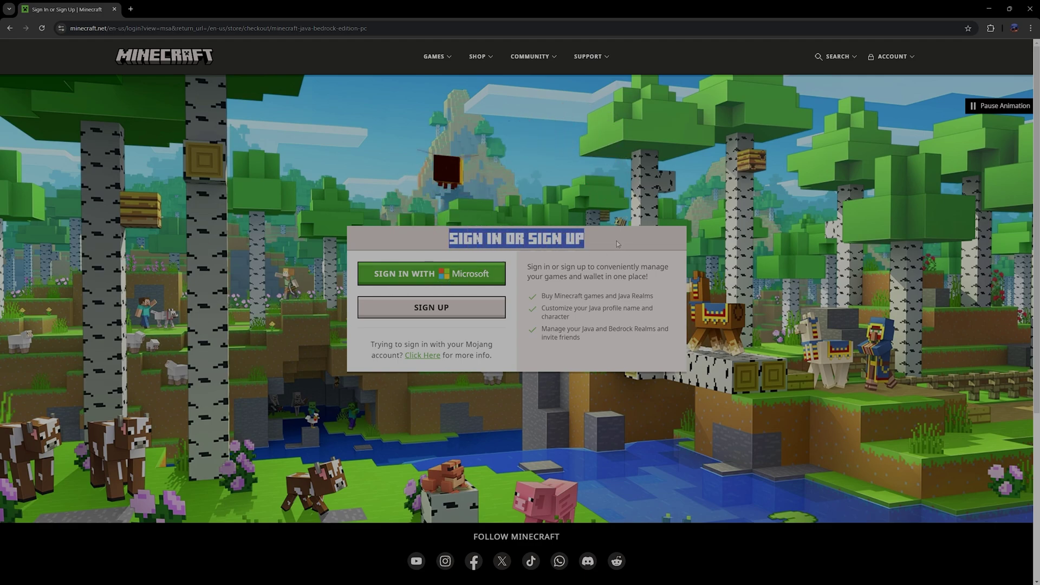
pyautogui.click(609, 253)
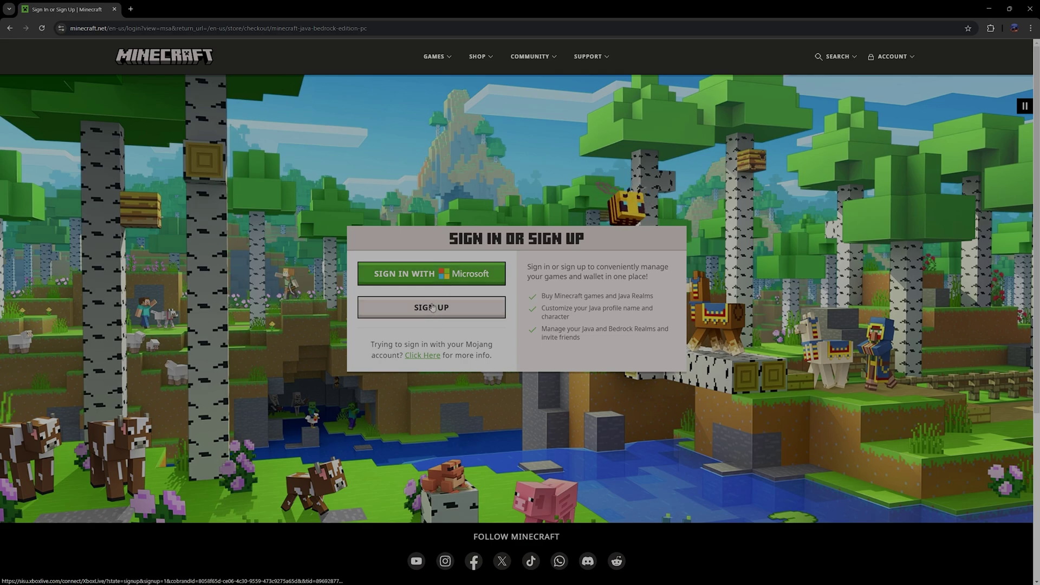
pyautogui.click(464, 276)
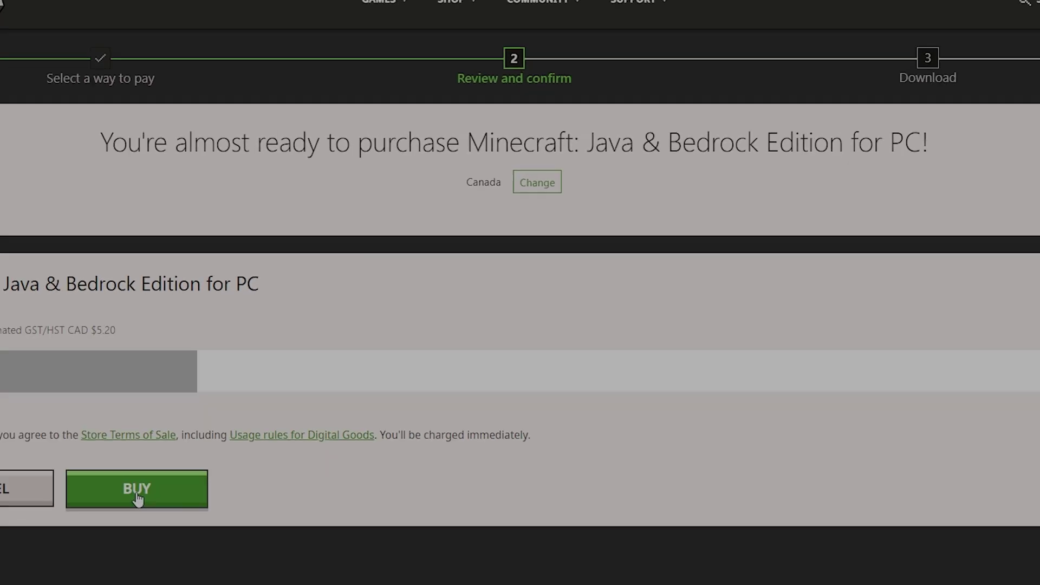
# Confirm and pay for the Java & Bedrock Edition order at CAD $45.19
pyautogui.click(287, 329)
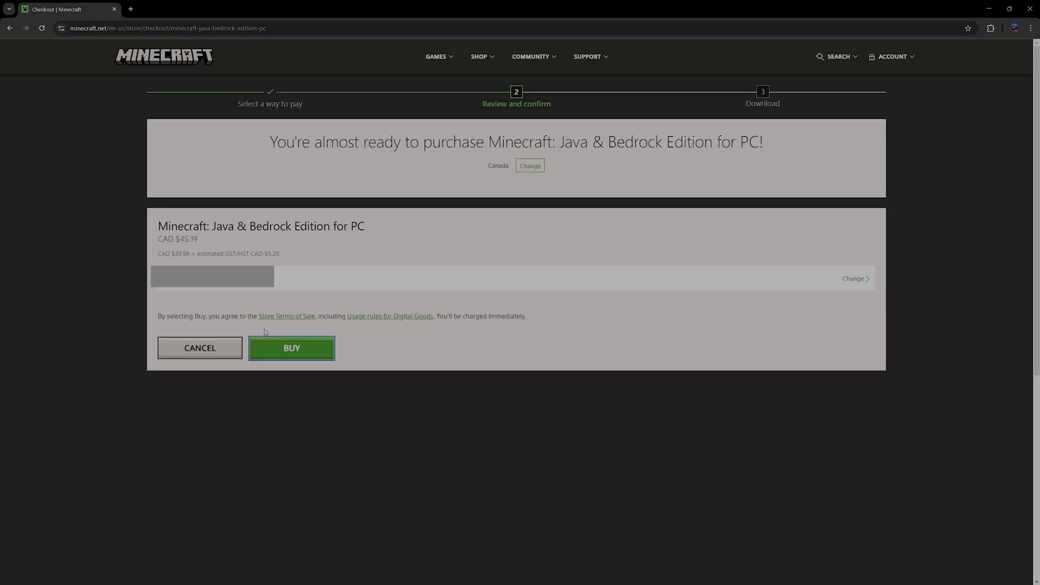
pyautogui.click(291, 348)
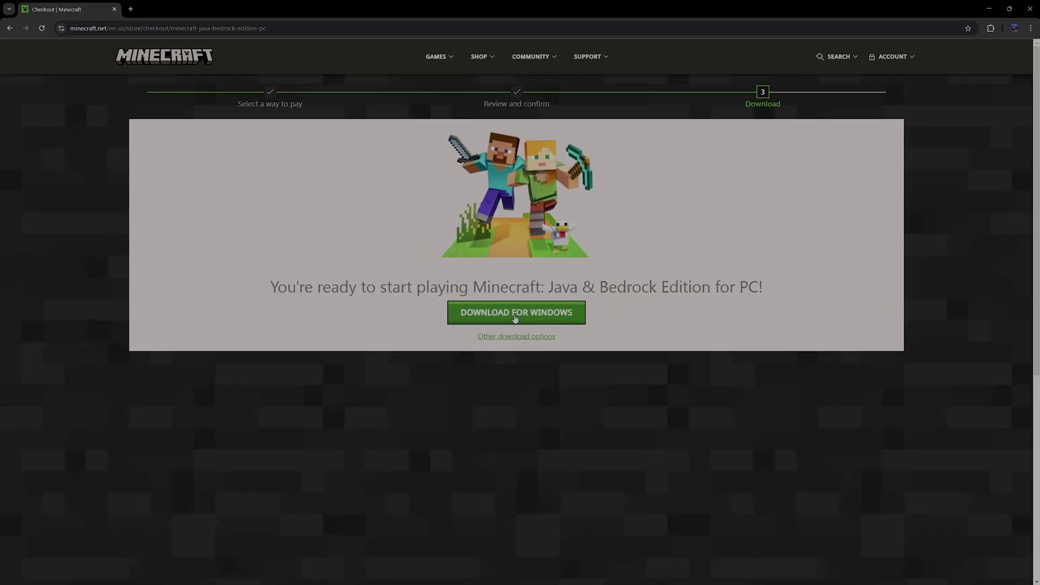
# Download and run the Windows launcher installer, accept the license terms, and install
pyautogui.click(493, 320)
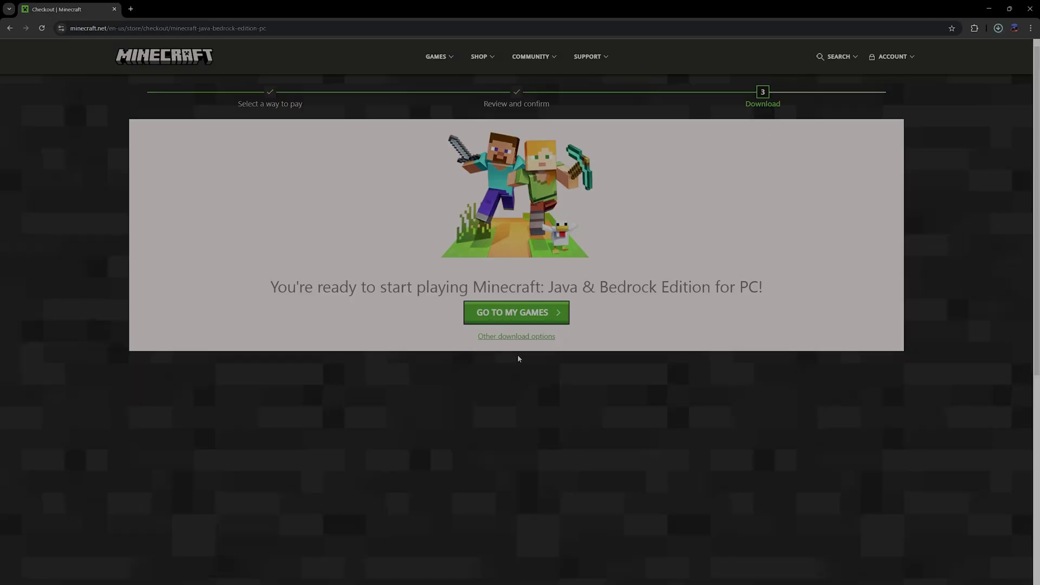
pyautogui.click(998, 30)
pyautogui.click(902, 69)
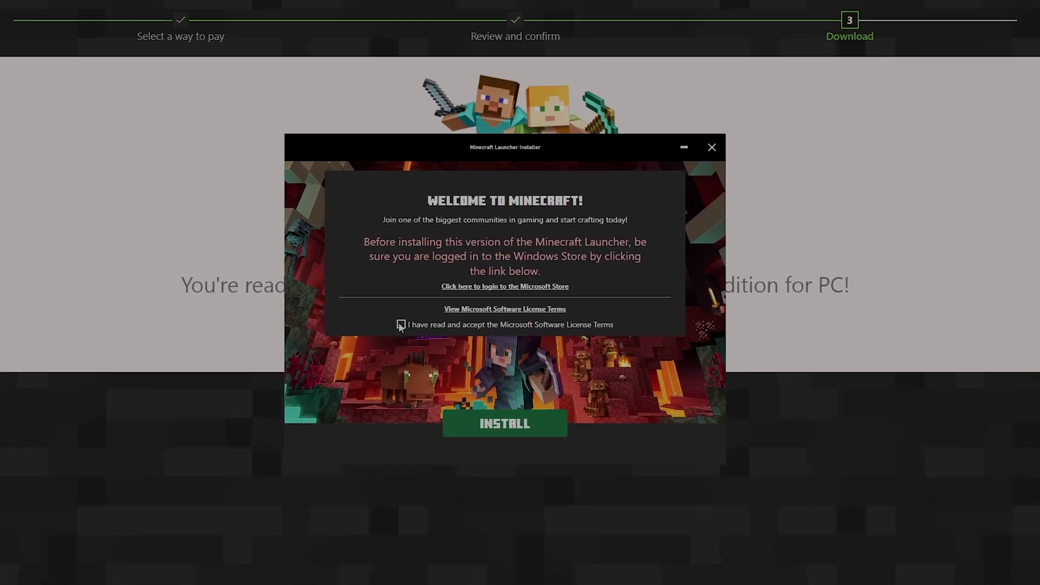
pyautogui.click(401, 325)
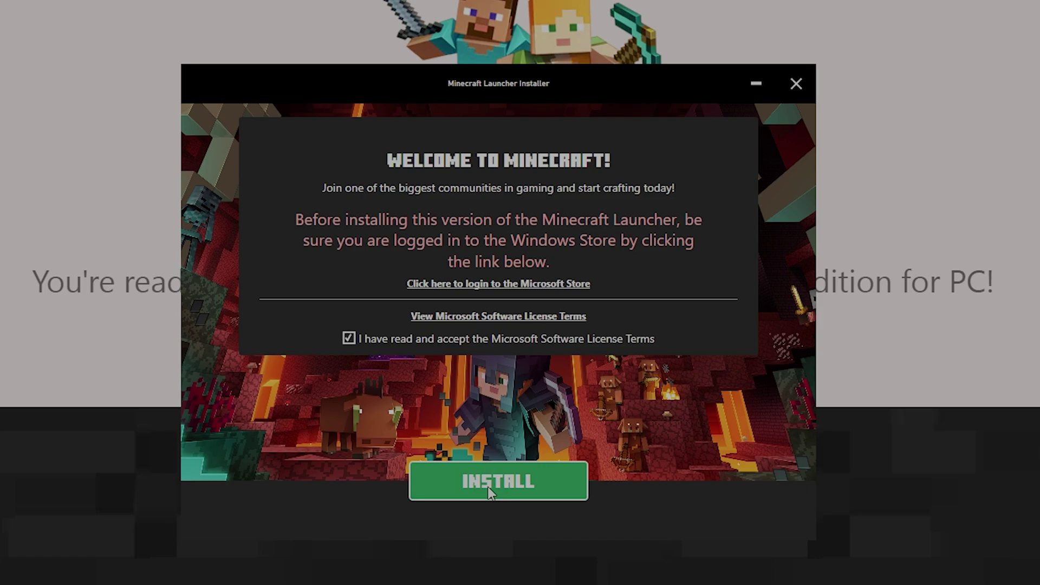
pyautogui.click(501, 425)
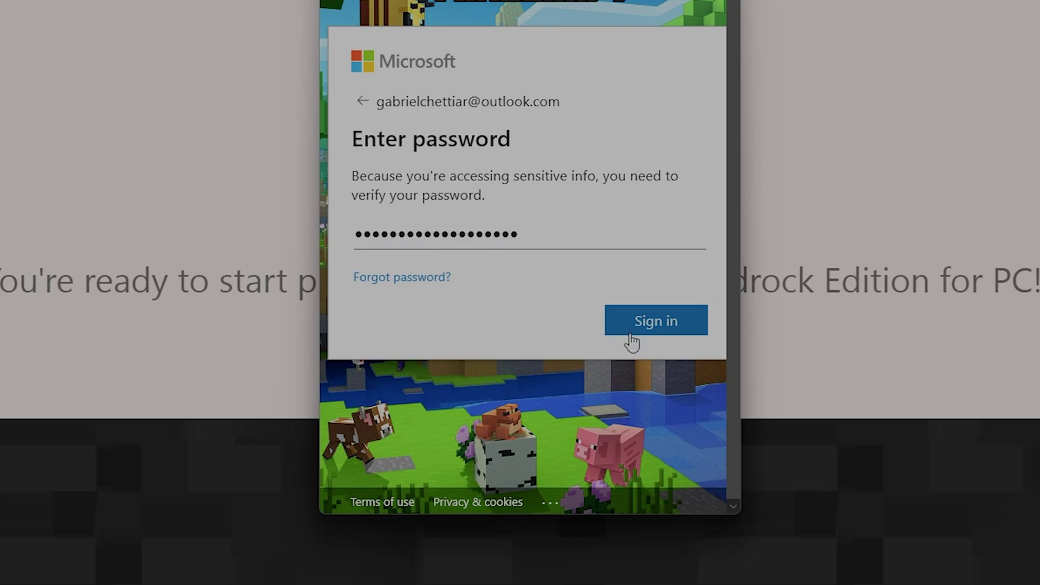
# Sign in to the launcher and launch Java Edition to bring up the username prompt
pyautogui.click(650, 325)
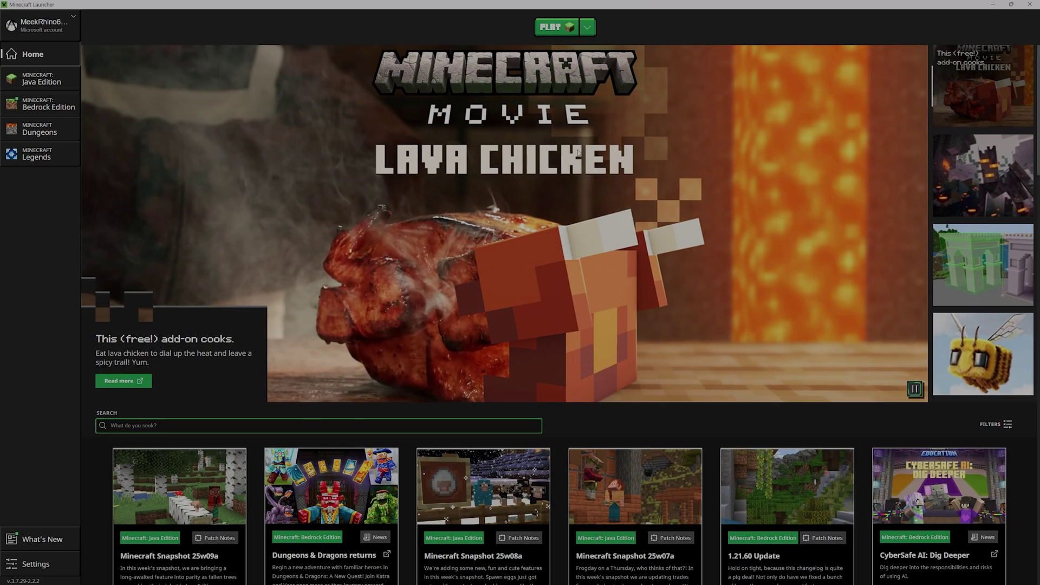
pyautogui.click(588, 31)
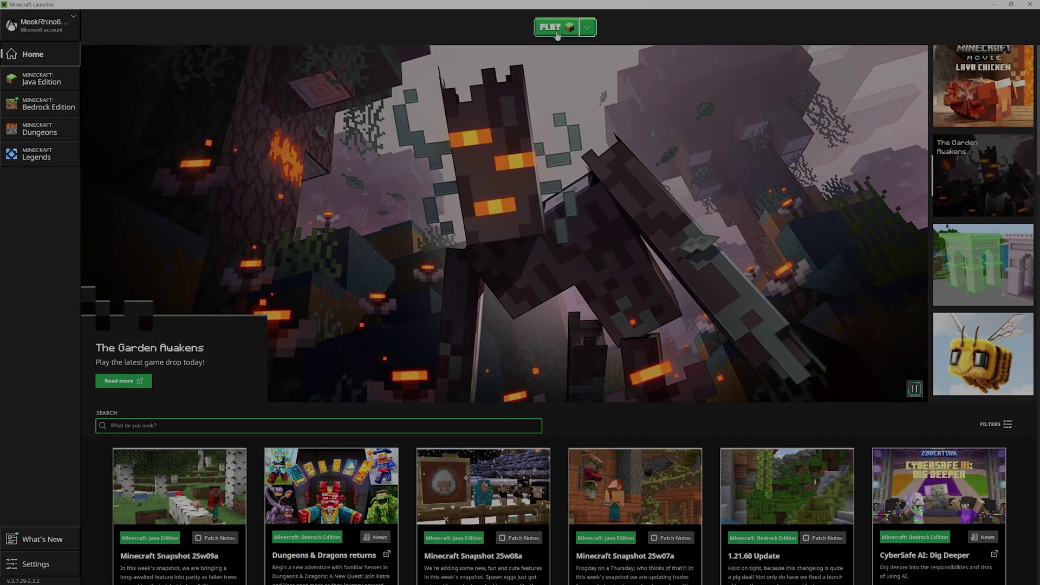
pyautogui.click(557, 36)
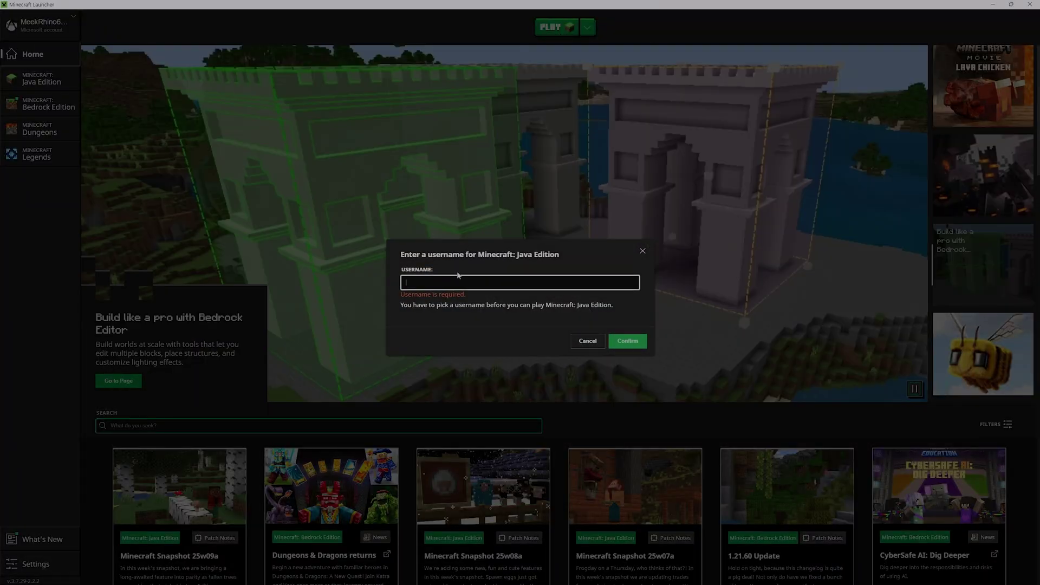
pyautogui.write('AiBasics')
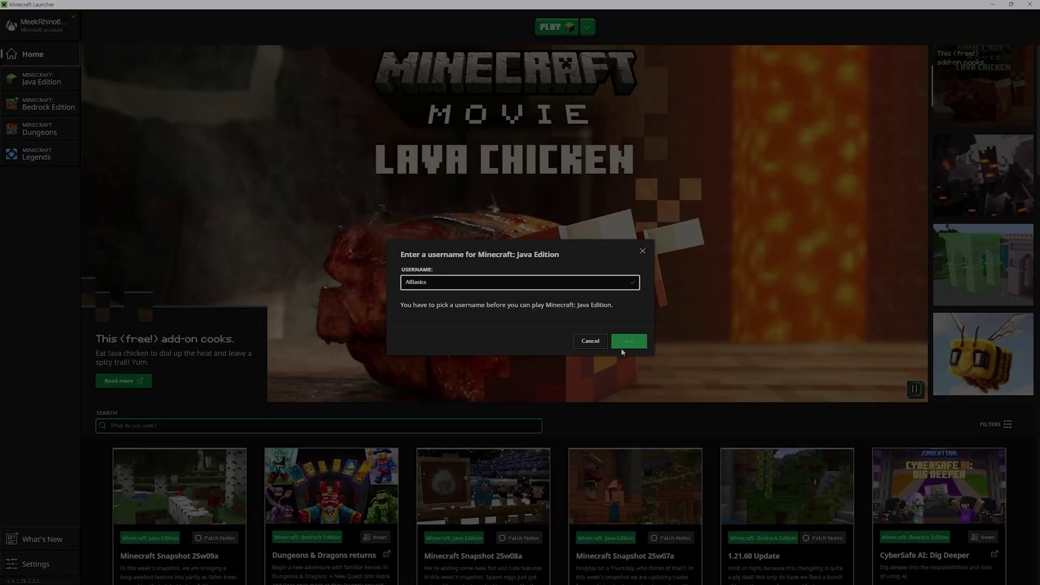